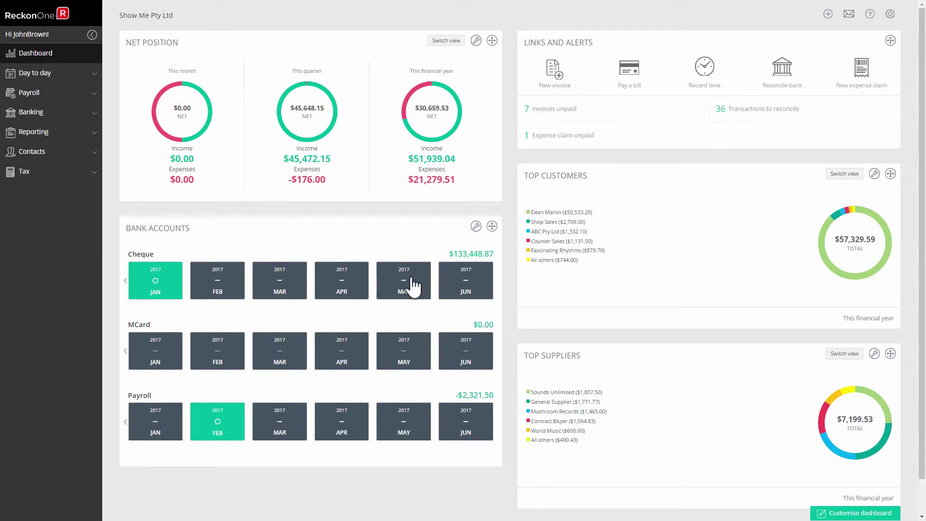
Open the paid supplier Bills list from Day to day, showing BIL0001–BIL0007.
click(58, 74)
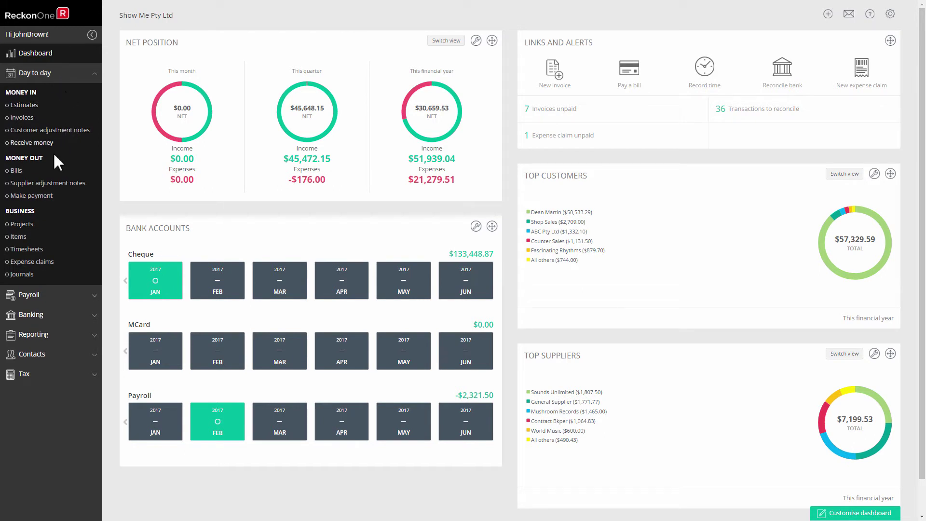
click(17, 171)
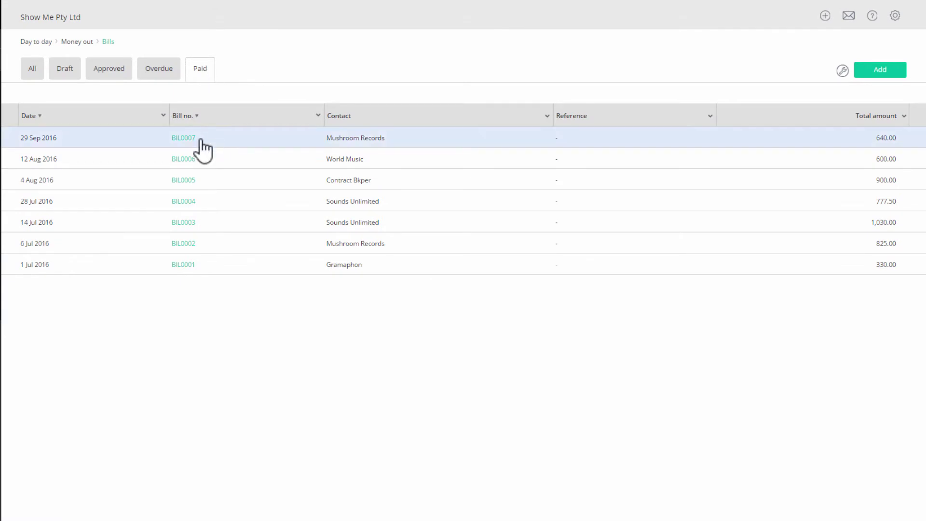
Unlink the $640.00 payment dated 6 Oct 2016 from bill BIL0007 and confirm.
click(184, 137)
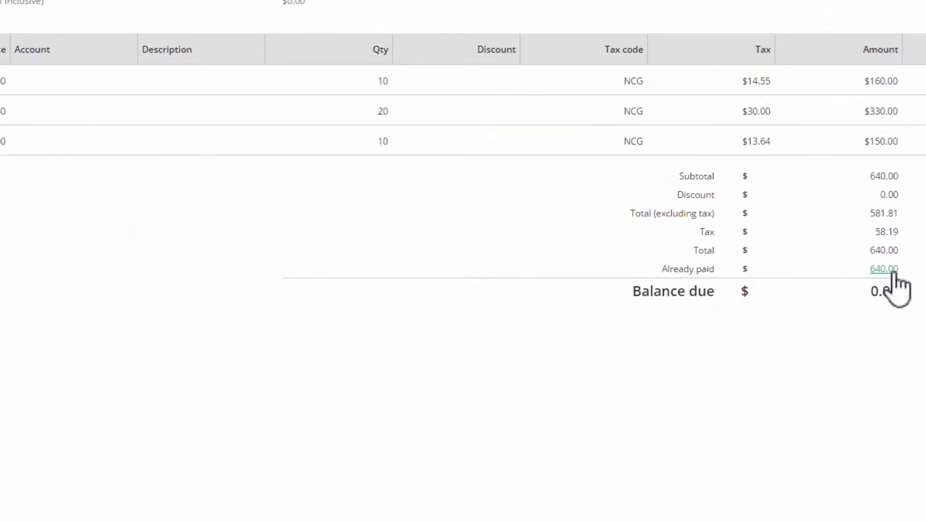
click(884, 266)
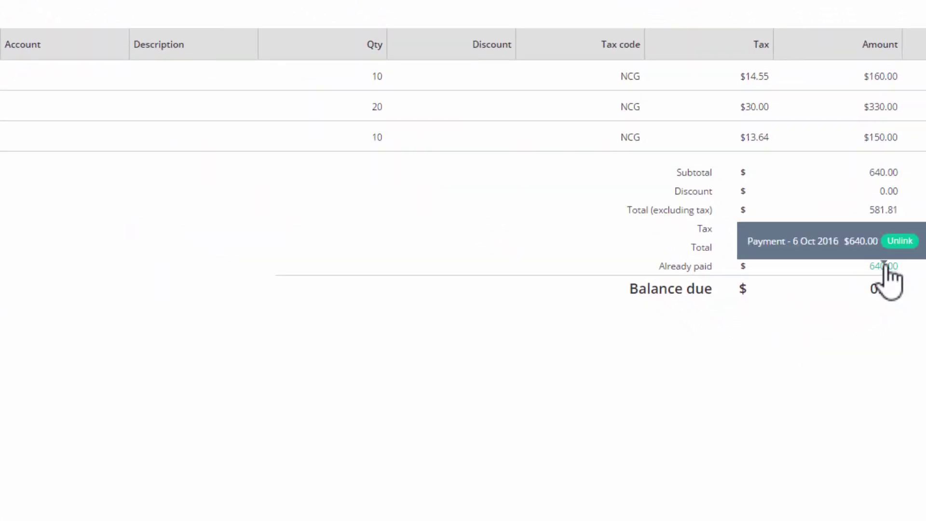
click(900, 241)
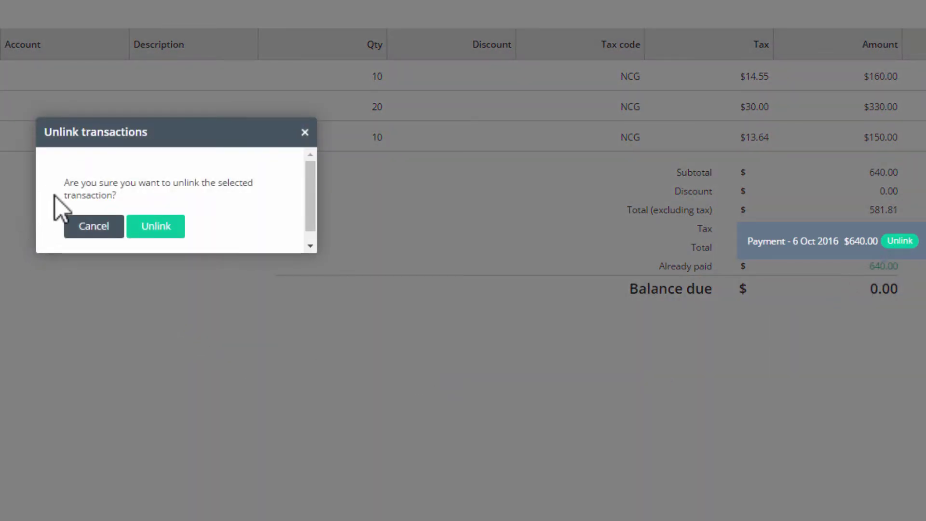
click(155, 225)
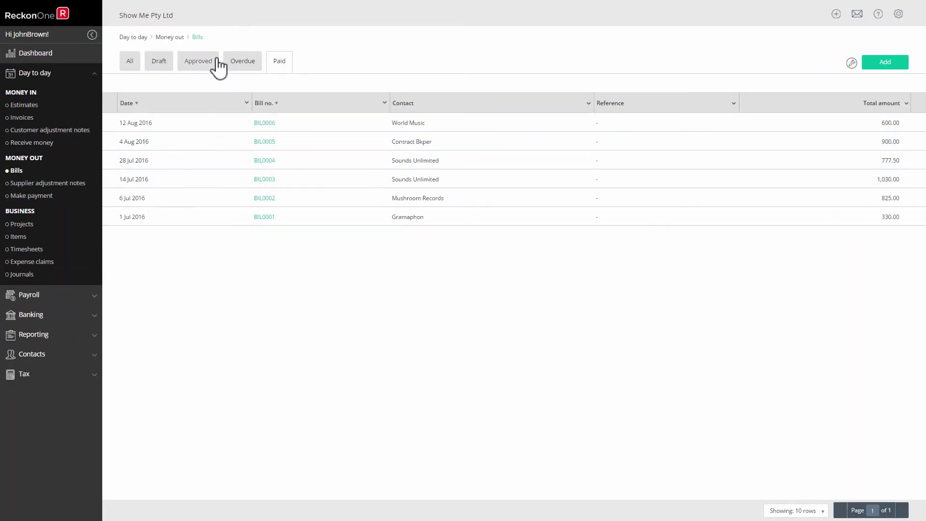
Show Approved bills, where BIL0007 for Mushroom Records has $640.00 remaining.
click(197, 61)
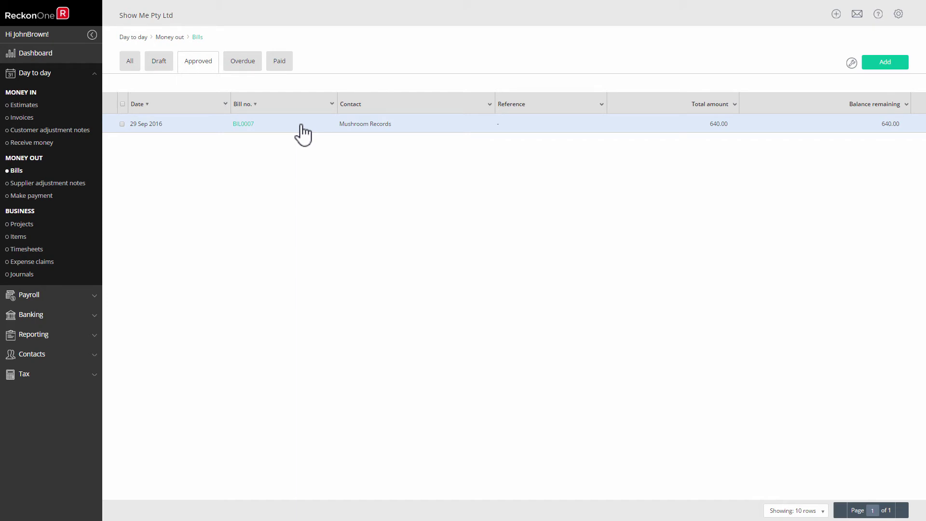
Delete the 30 Sep 2016 $640.00 Mushroom Records payment from the Make payment list.
click(44, 196)
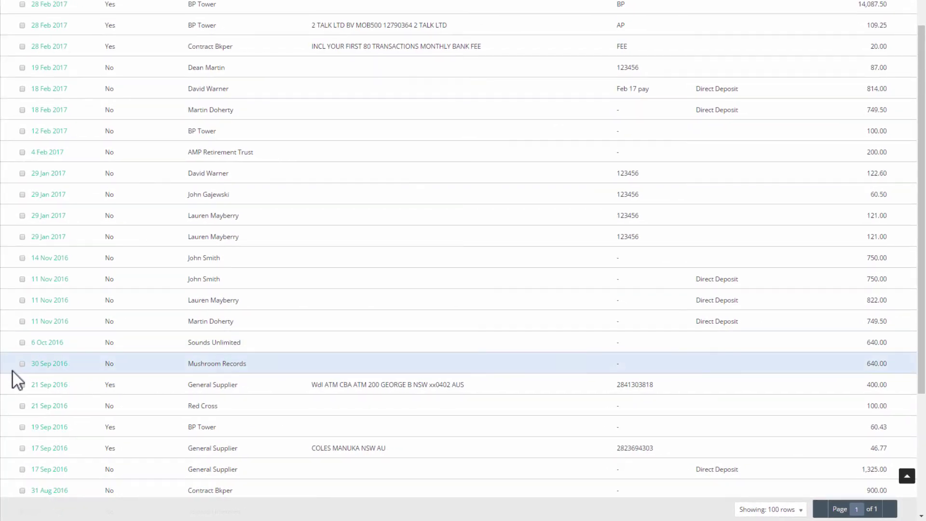
click(22, 363)
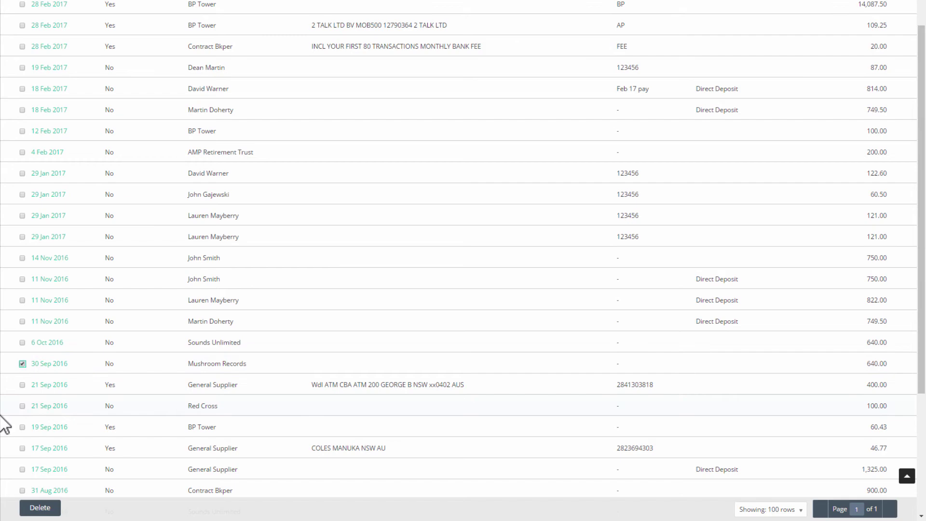
click(40, 507)
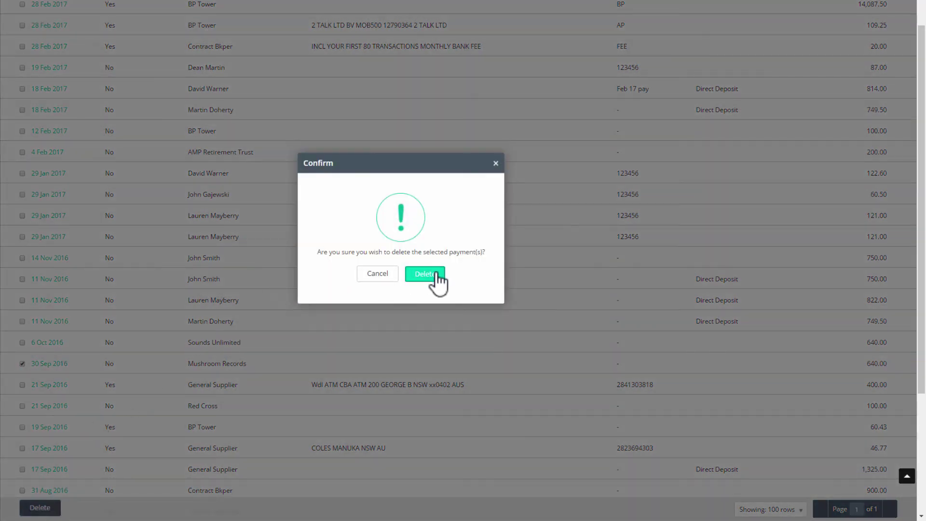
click(427, 274)
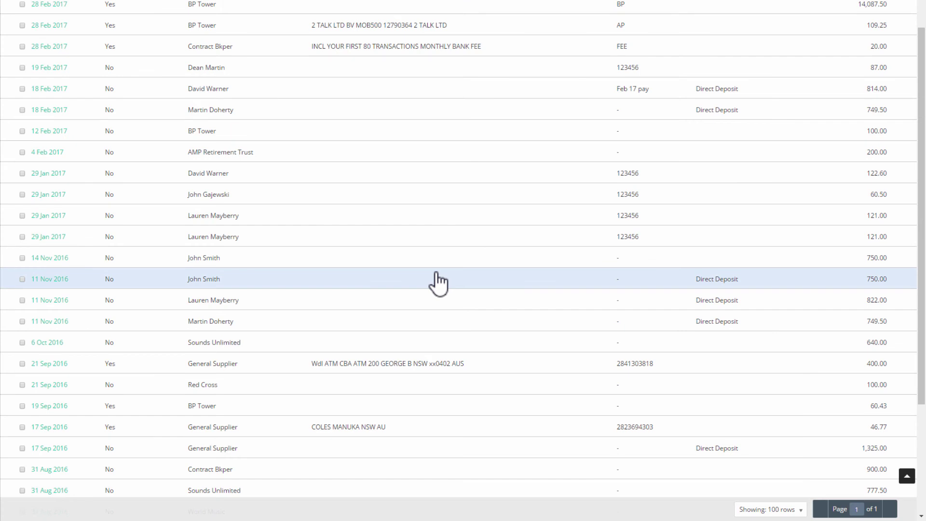